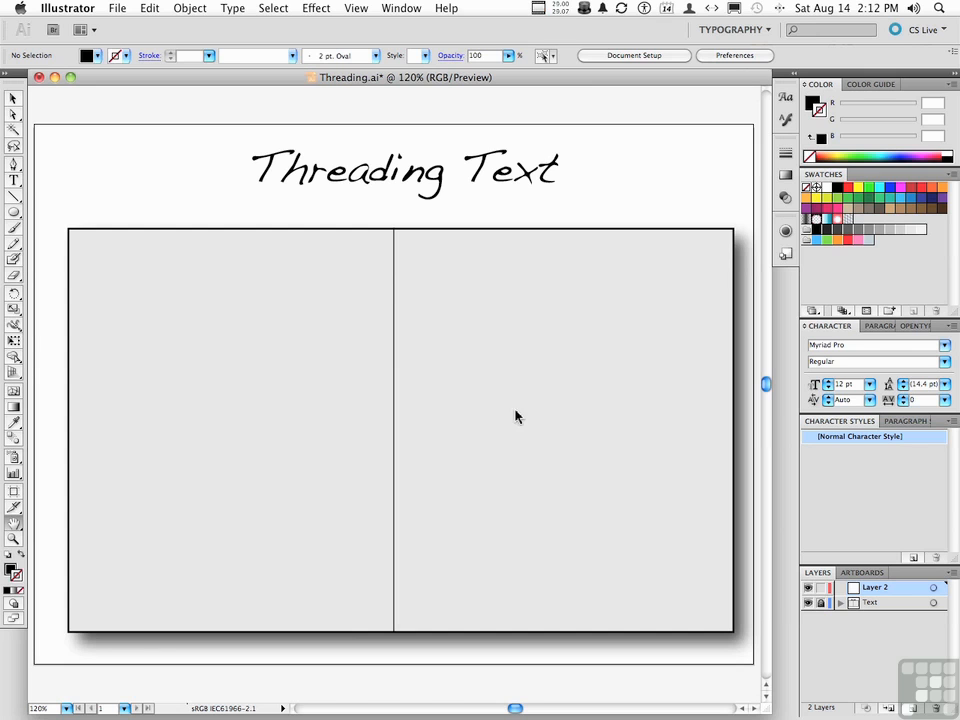
Draw an empty area text frame that nearly fills the left column of the grey box.
{"action": "left_click", "coordinate": [15, 181]}
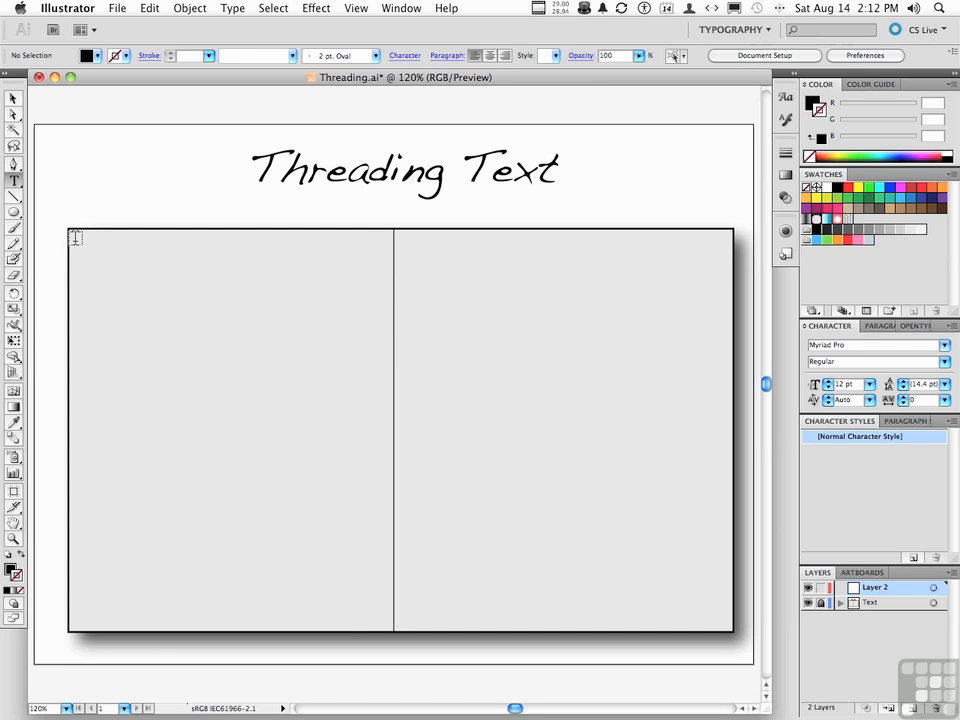
{"action": "left_click_drag", "start_coordinate": [75, 239], "coordinate": [384, 622]}
{"action": "type", "text": "fdggdf"}
{"action": "key", "text": "BackSpace"}
{"action": "key", "text": "BackSpace"}
{"action": "key", "text": "BackSpace"}
{"action": "key", "text": "BackSpace"}
{"action": "key", "text": "BackSpace"}
{"action": "key", "text": "BackSpace"}
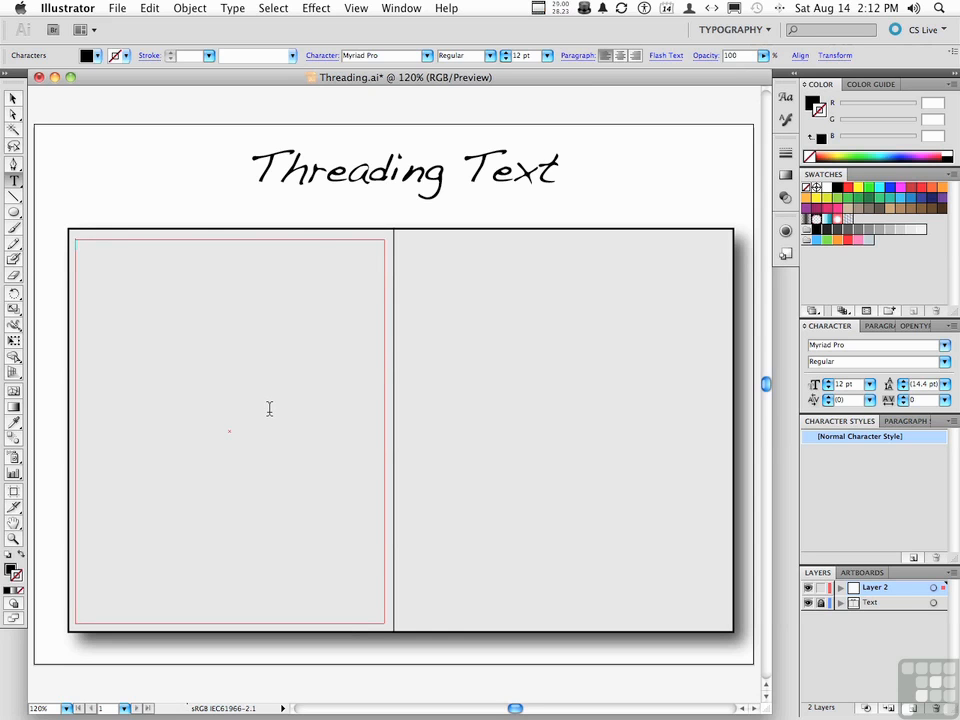
Place AdobeIllustratorText.docx into the left text frame, including contents, footnote and index text, with Remove Text Formatting enabled.
{"action": "left_click", "coordinate": [117, 8]}
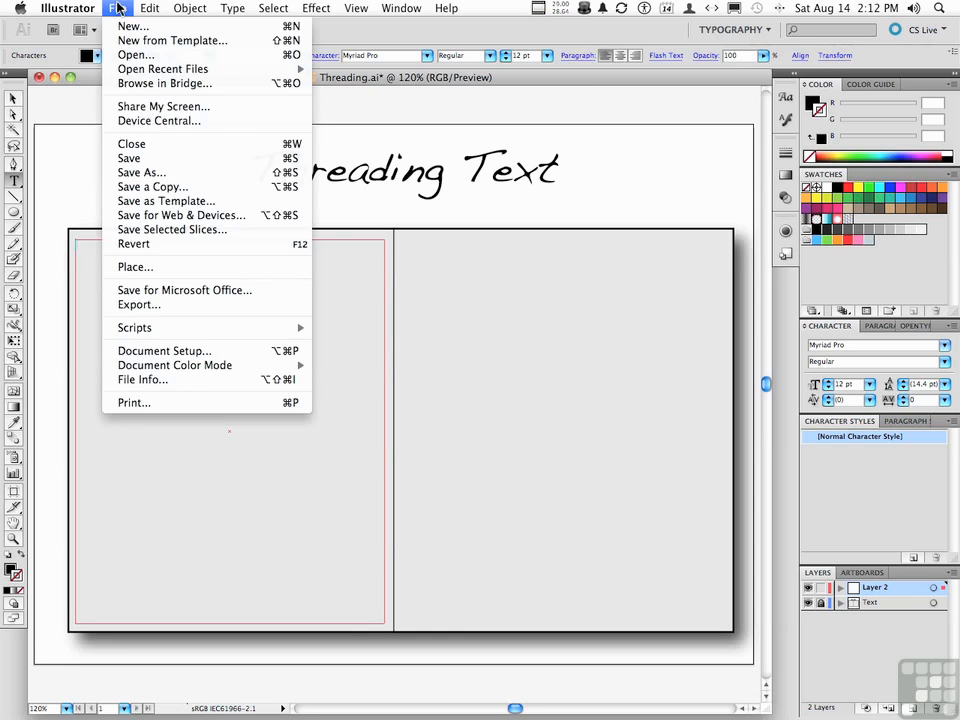
{"action": "left_click", "coordinate": [153, 270]}
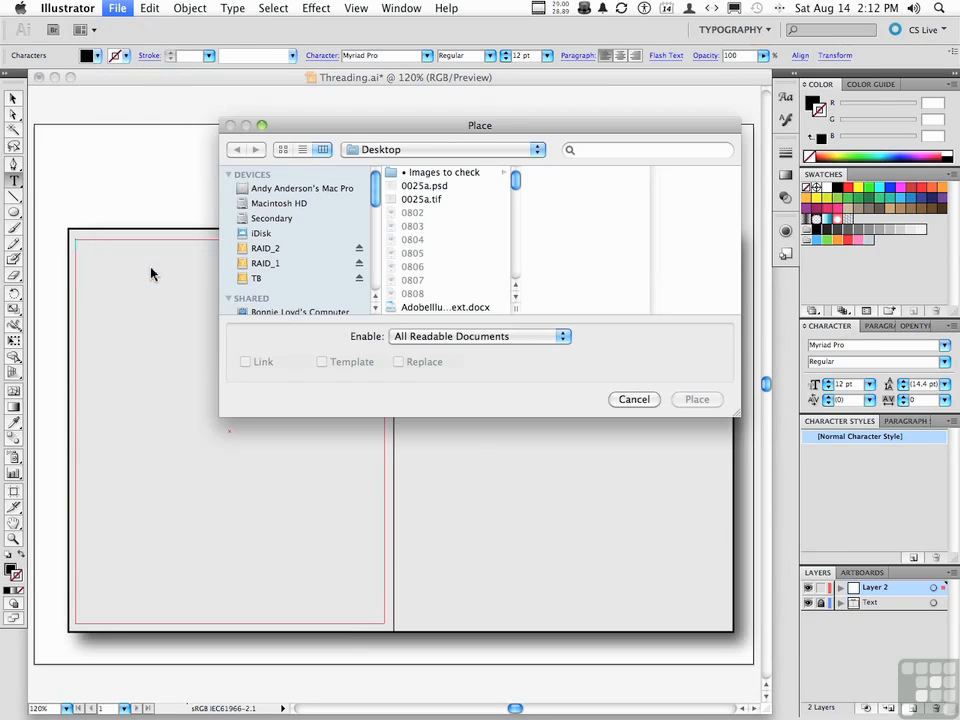
{"action": "scroll", "coordinate": [452, 259], "scroll_direction": "down", "scroll_amount": 1}
{"action": "left_click", "coordinate": [449, 293]}
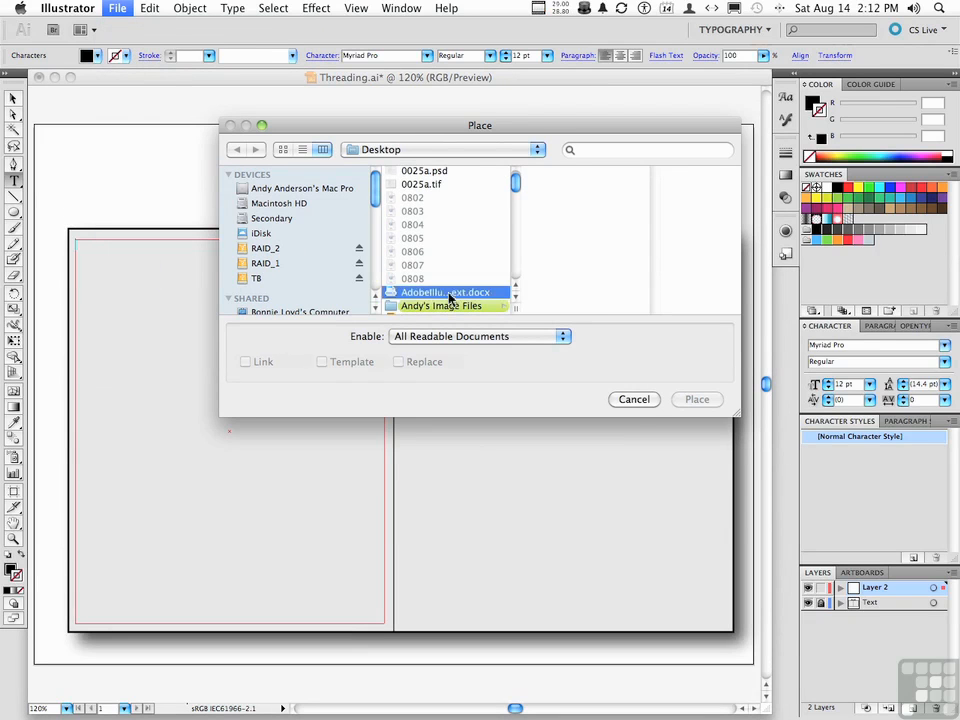
{"action": "left_click_drag", "start_coordinate": [516, 312], "coordinate": [572, 313]}
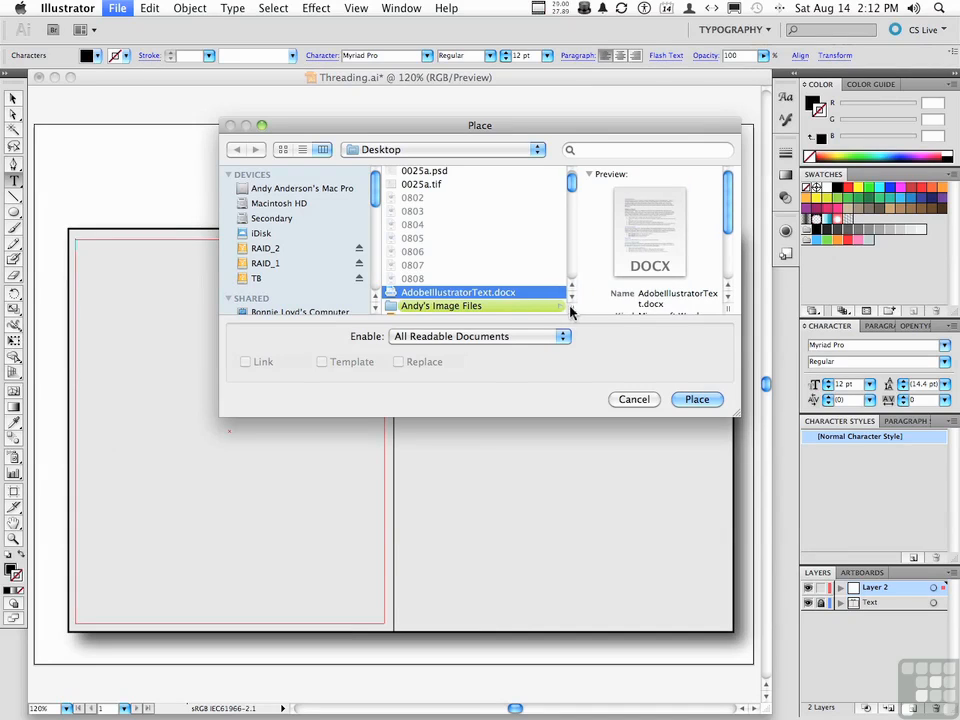
{"action": "left_click", "coordinate": [705, 402]}
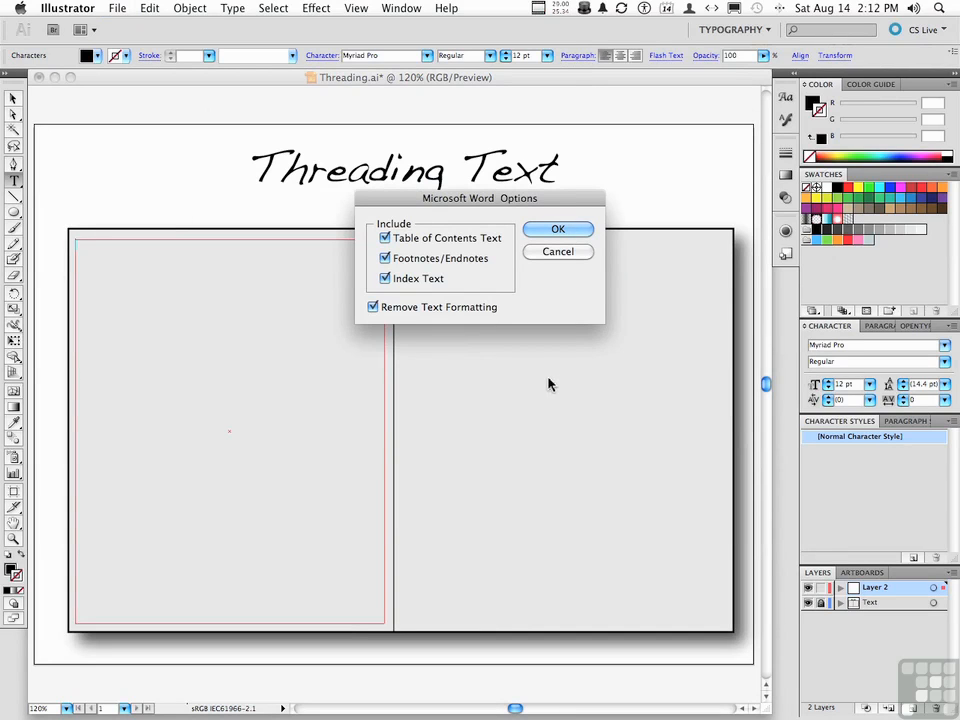
{"action": "left_click_drag", "start_coordinate": [508, 197], "coordinate": [462, 197]}
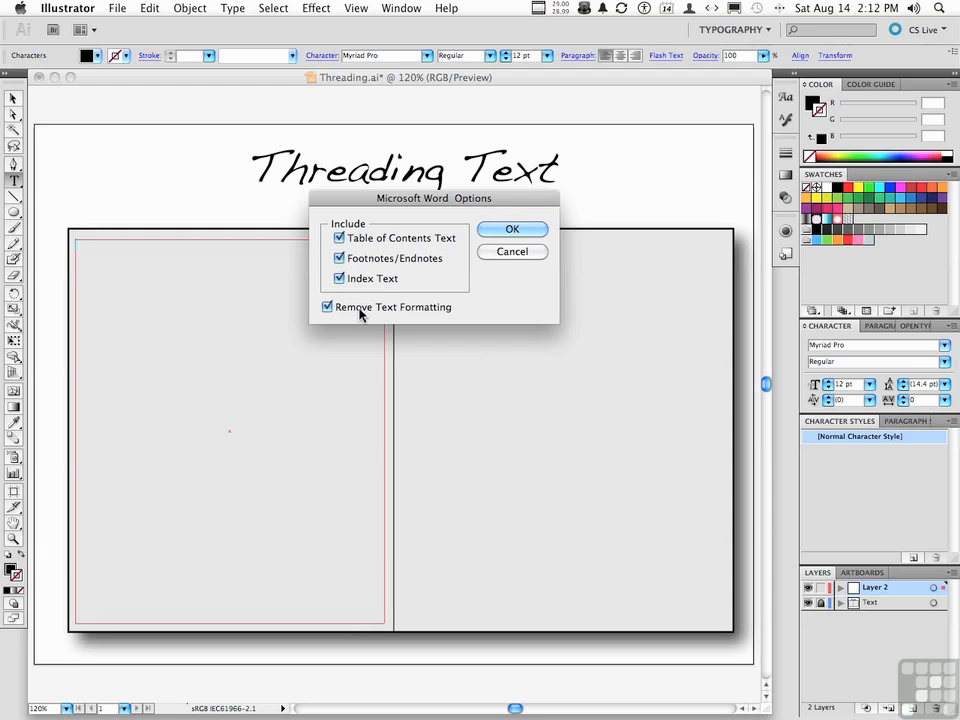
{"action": "left_click", "coordinate": [512, 232]}
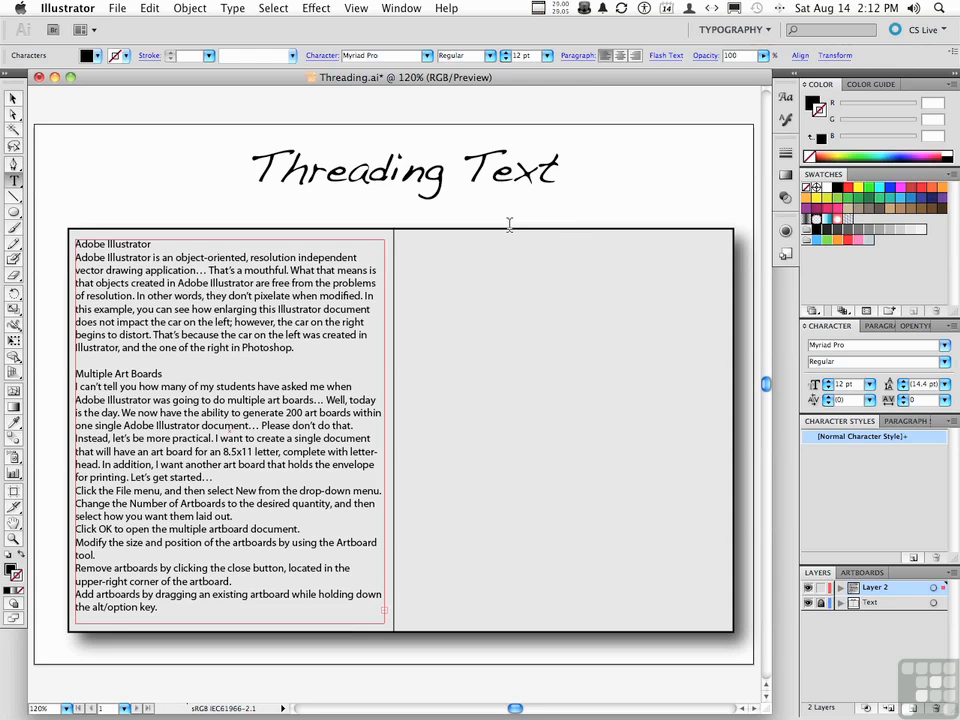
Draw a separate empty area text frame that nearly fills the right column of the grey box.
{"action": "left_click", "coordinate": [385, 608]}
{"action": "left_click", "coordinate": [14, 98]}
{"action": "left_click", "coordinate": [15, 180]}
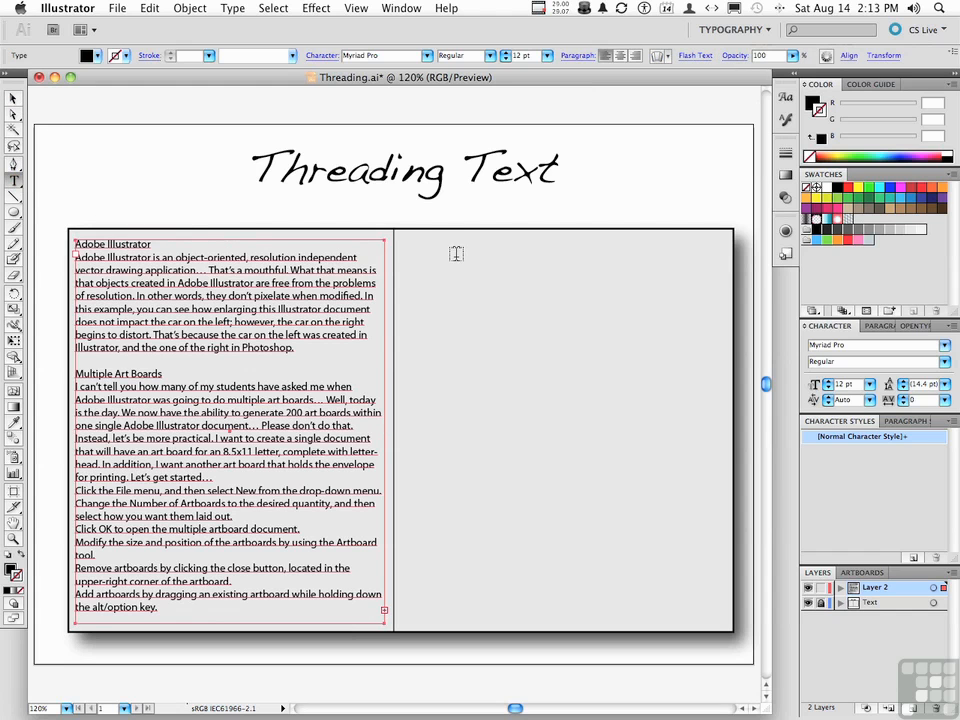
{"action": "left_click_drag", "start_coordinate": [401, 240], "coordinate": [723, 622]}
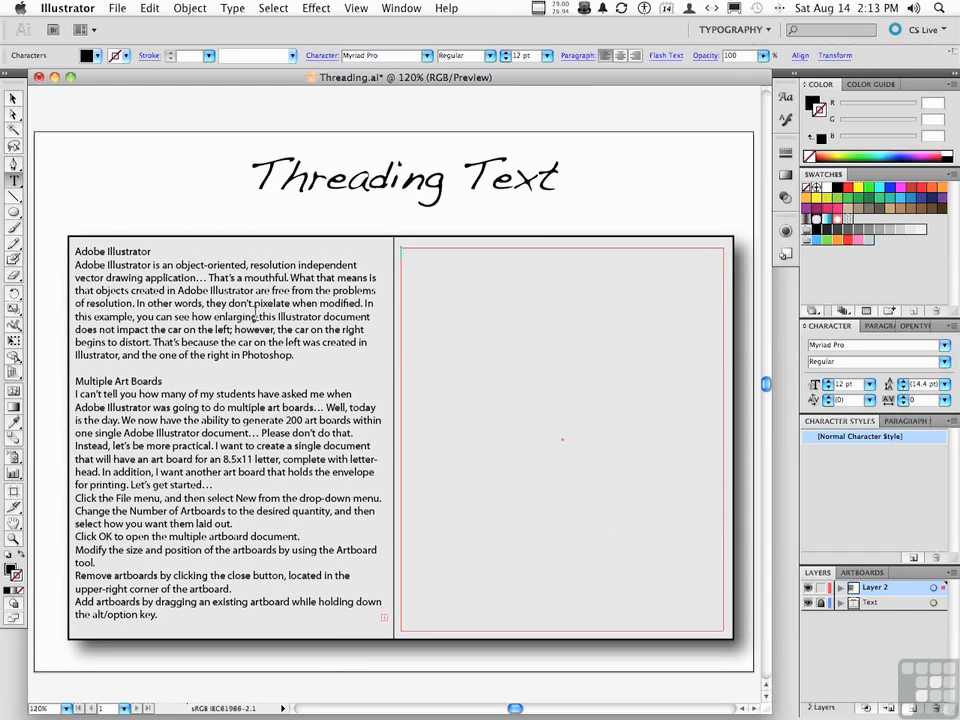
Thread the left frame's overflow text into the empty right-column frame, using Outline view to locate its edge.
{"action": "left_click", "coordinate": [13, 99]}
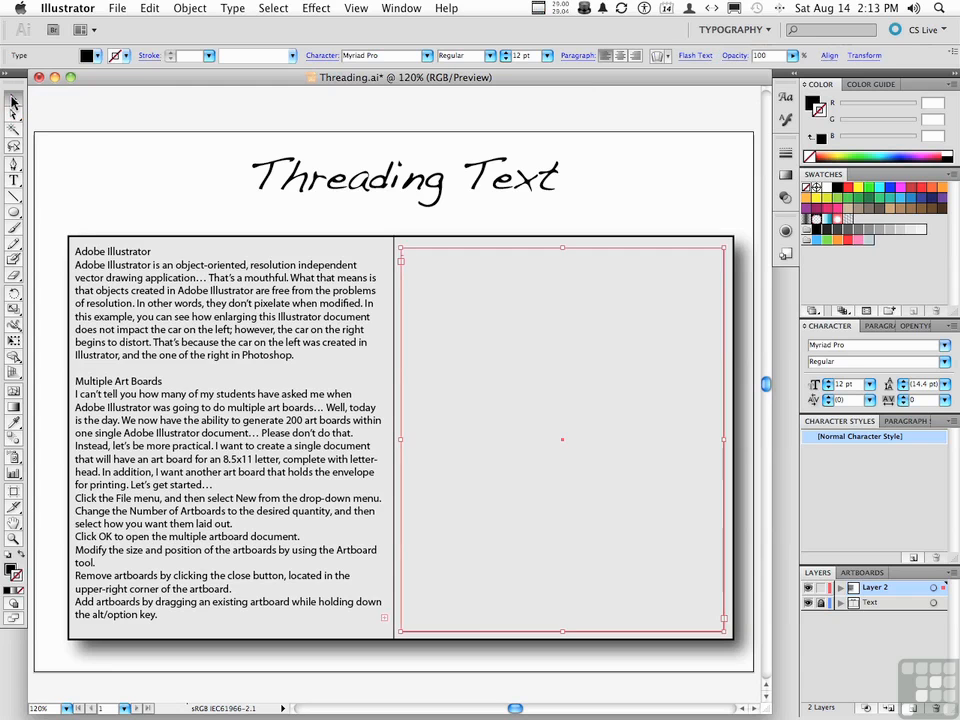
{"action": "left_click", "coordinate": [240, 349]}
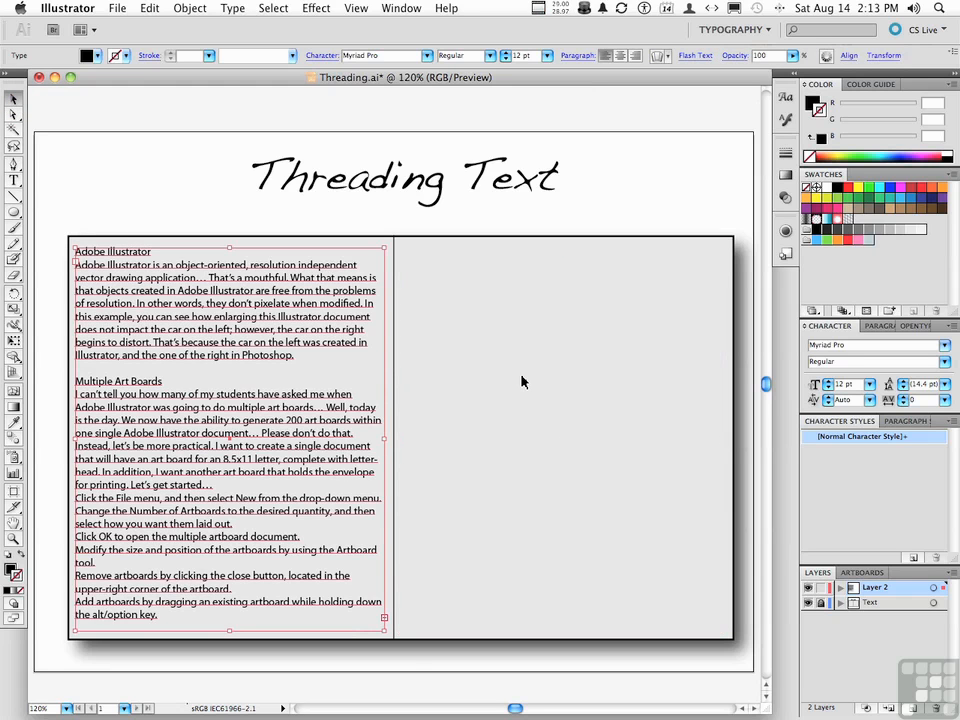
{"action": "left_click", "coordinate": [384, 620]}
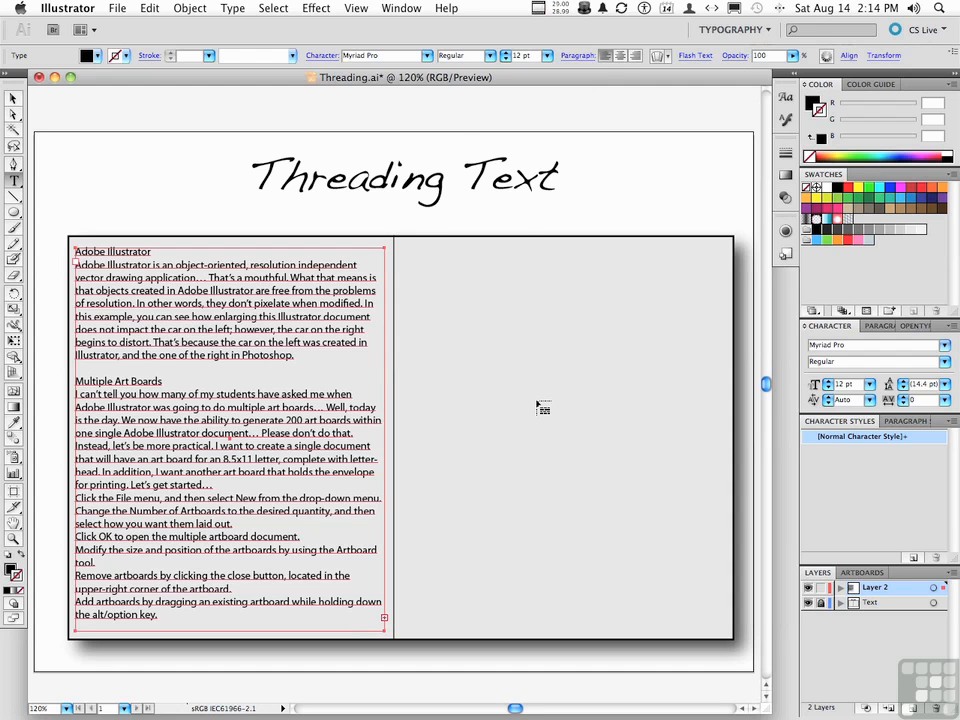
{"action": "left_click", "coordinate": [356, 8]}
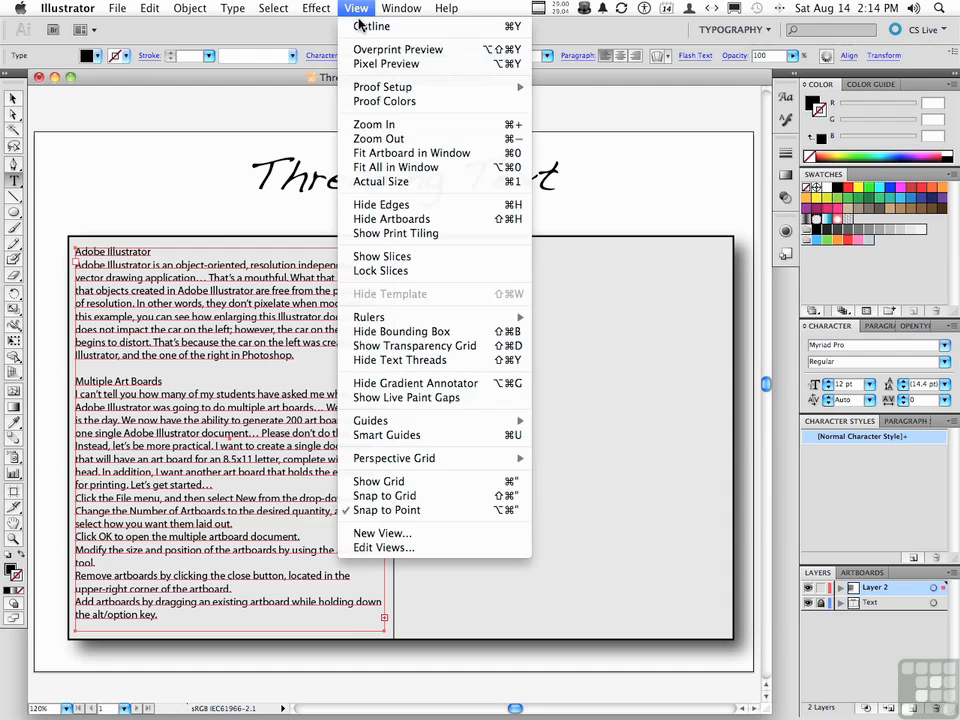
{"action": "left_click", "coordinate": [359, 26]}
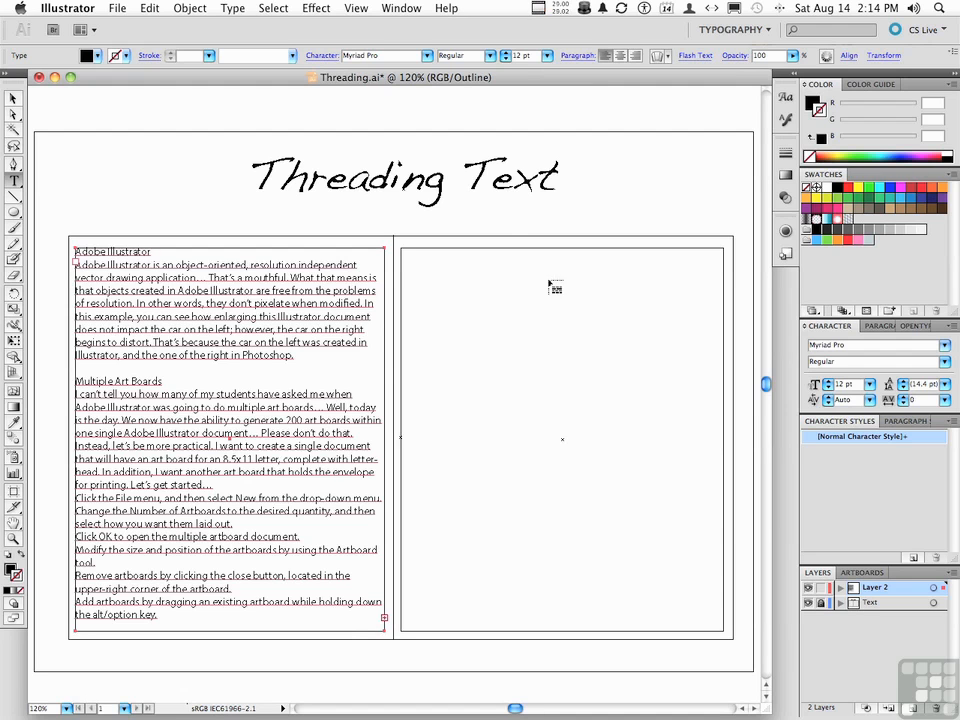
{"action": "left_click", "coordinate": [411, 260]}
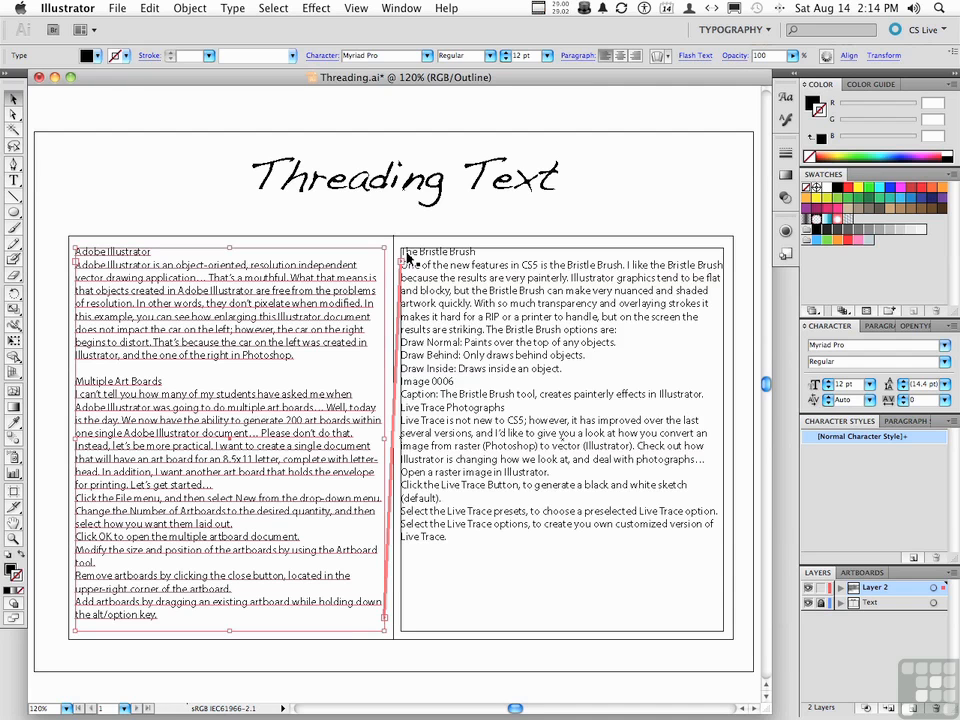
Return the artwork to Preview view and delete the threaded text frame in the right column.
{"action": "left_click", "coordinate": [357, 8]}
{"action": "left_click", "coordinate": [372, 26]}
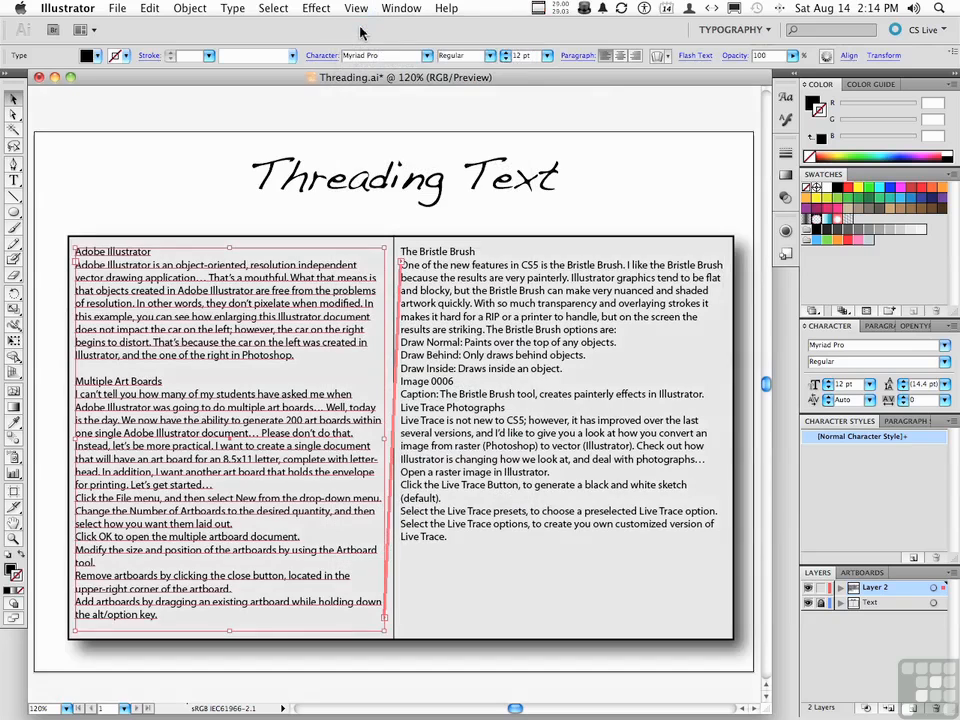
{"action": "left_click", "coordinate": [224, 170]}
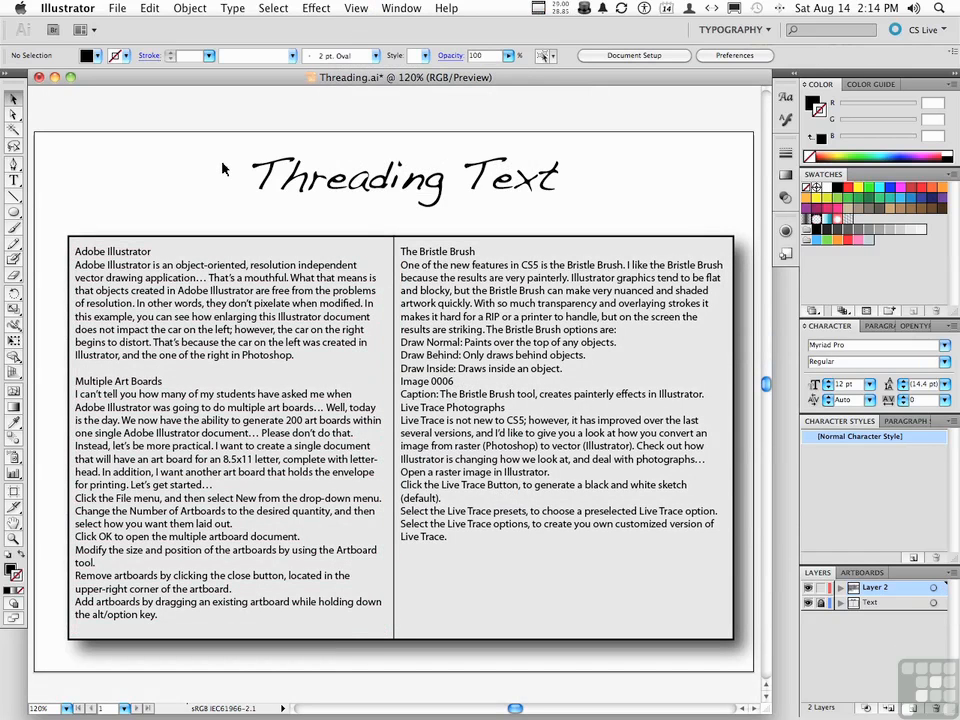
{"action": "left_click", "coordinate": [530, 310]}
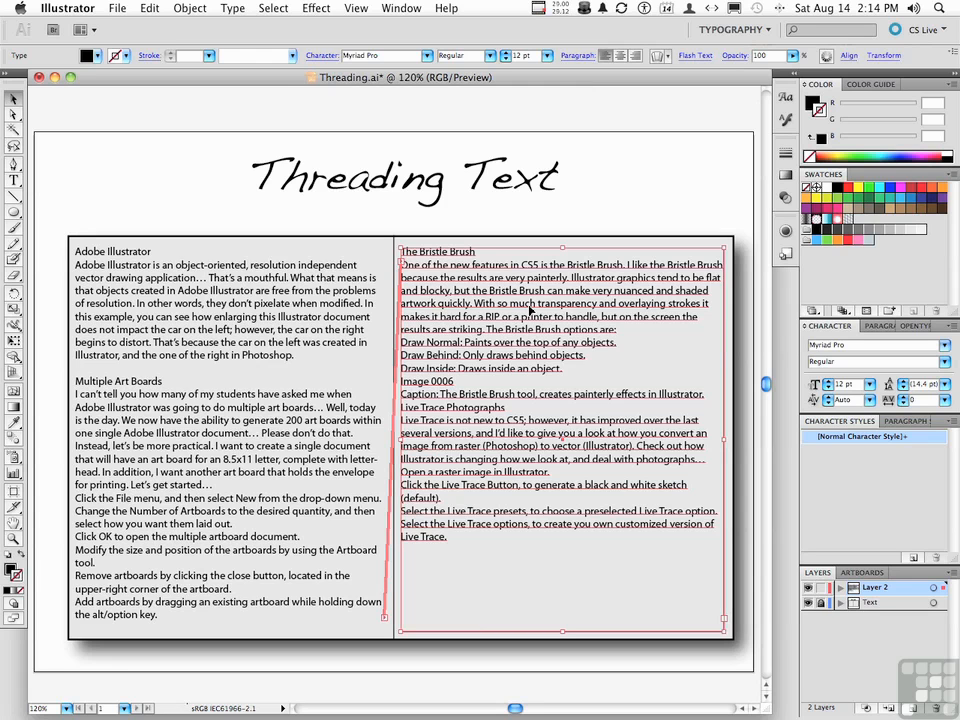
{"action": "key", "text": "Delete"}
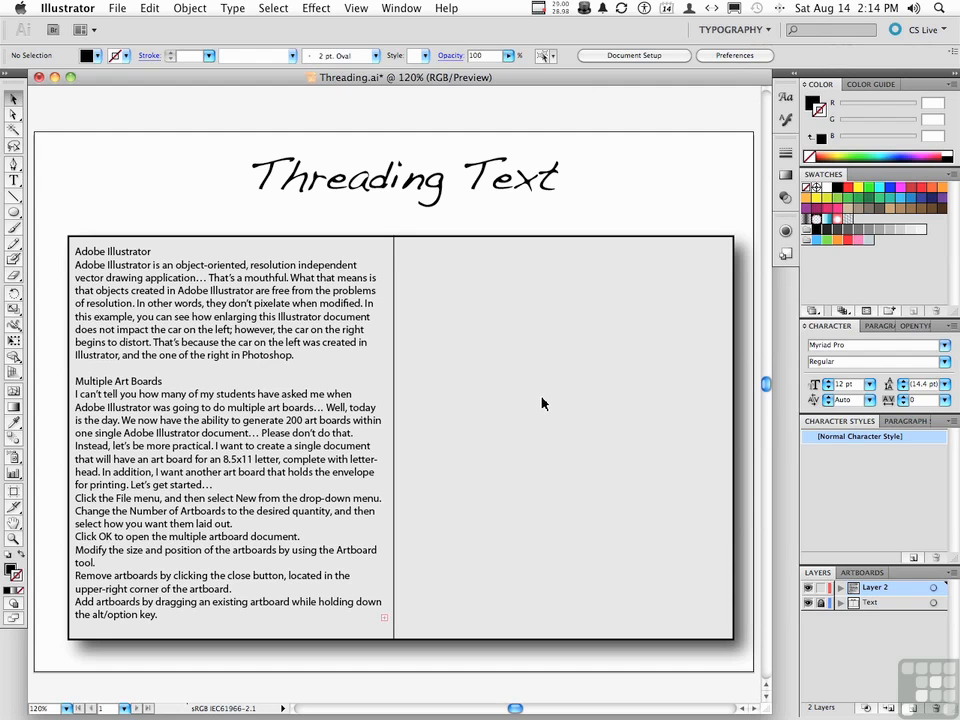
Flow the left frame's overflow text into a new frame drawn across the right column, and break the thread at the new frame's in port.
{"action": "left_click", "coordinate": [272, 398]}
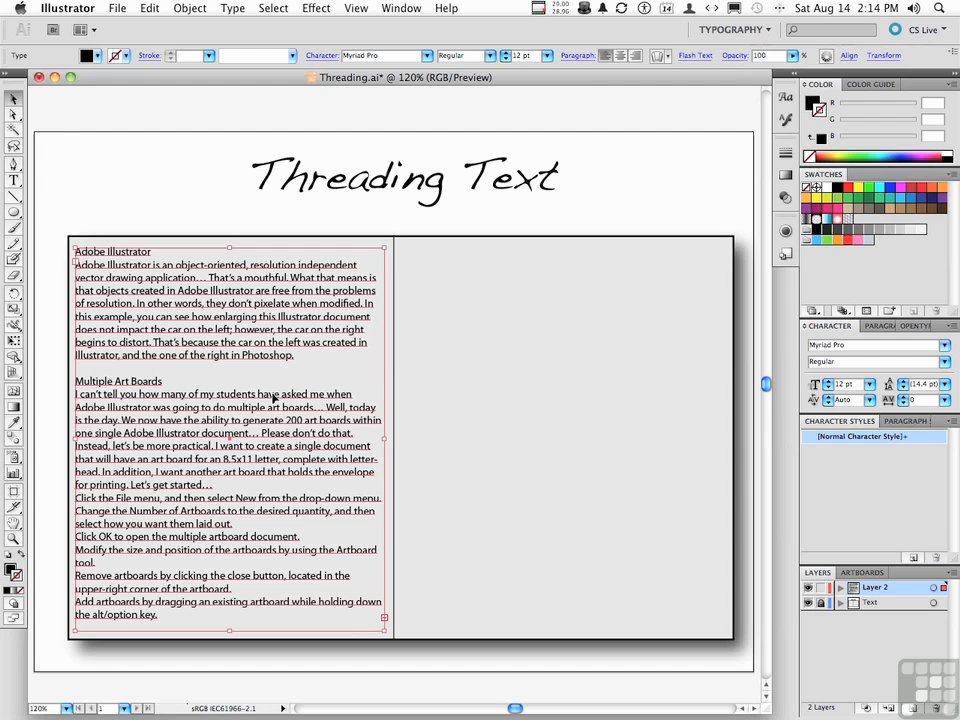
{"action": "left_click", "coordinate": [384, 620]}
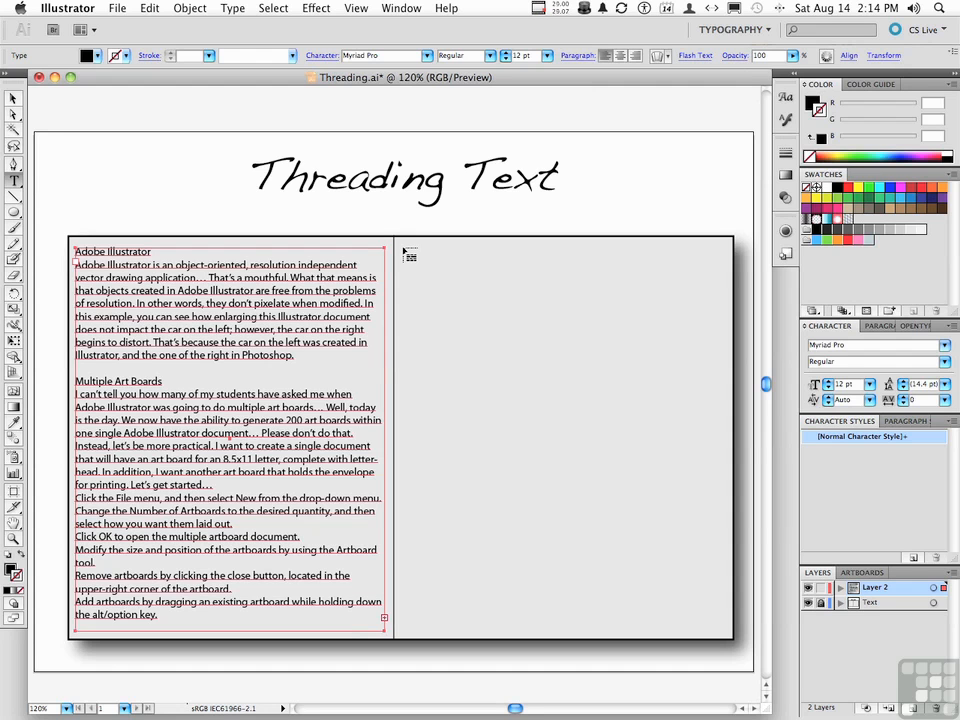
{"action": "left_click_drag", "start_coordinate": [404, 250], "coordinate": [727, 637]}
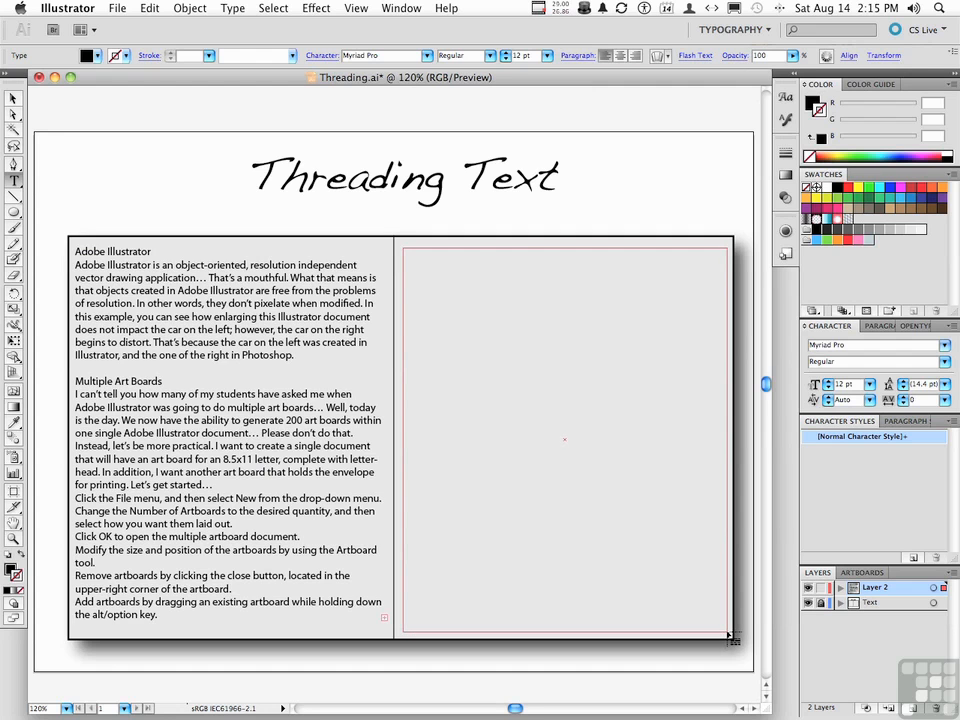
{"action": "left_click_drag", "start_coordinate": [727, 637], "coordinate": [726, 634]}
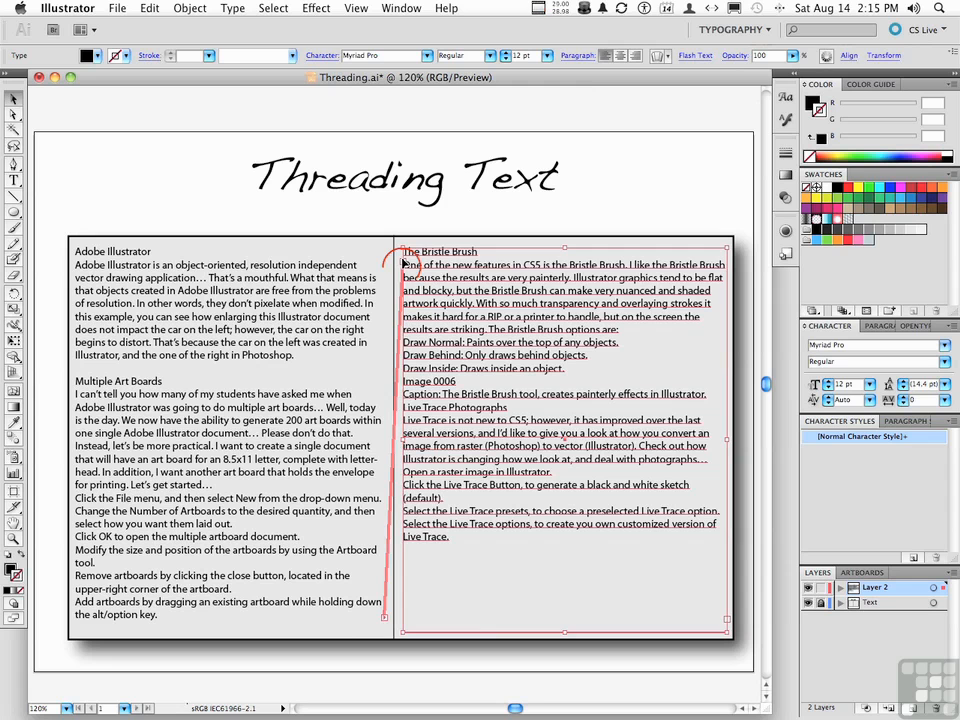
{"action": "double_click", "coordinate": [403, 262]}
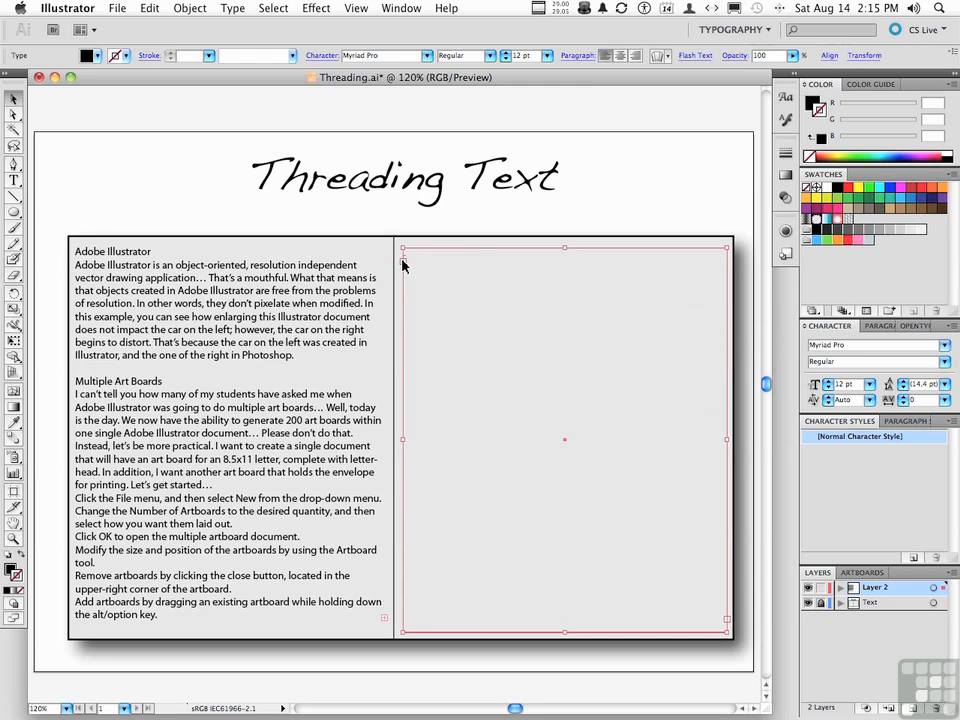